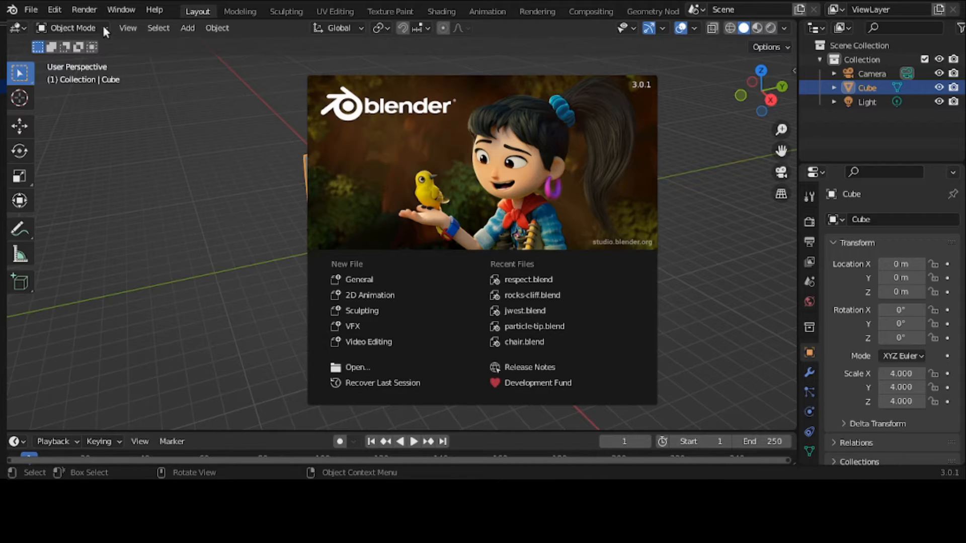
# Dismiss the splash screen and switch to the Shading workspace.
pyautogui.click(134, 12)
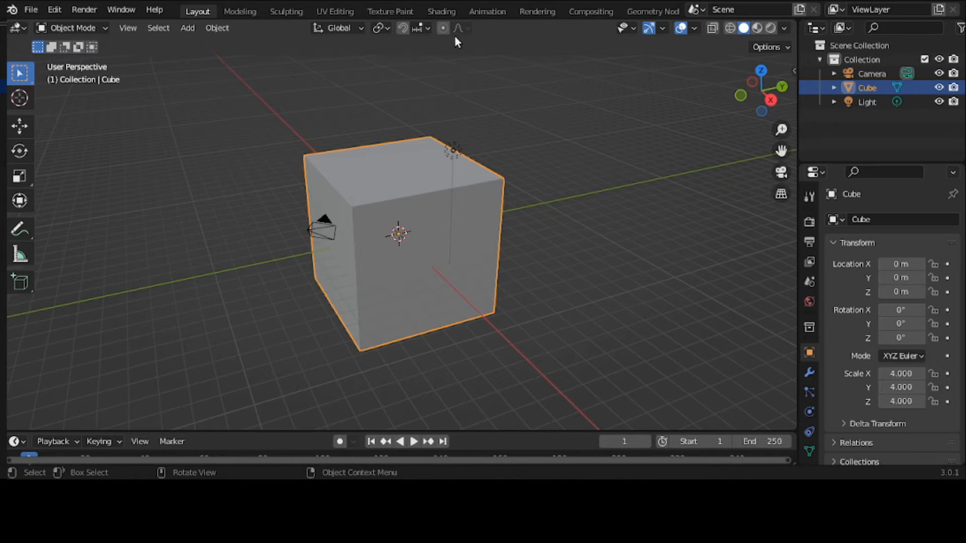
pyautogui.click(455, 12)
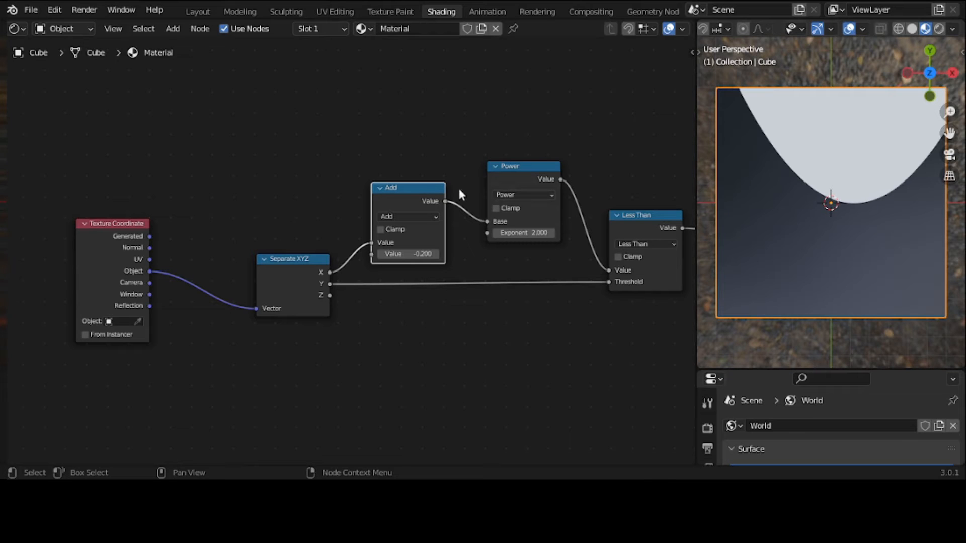
# Move the Principled BSDF node slightly higher in the node graph.
pyautogui.moveTo(442, 188); pyautogui.dragTo(397, 185, button='middle')
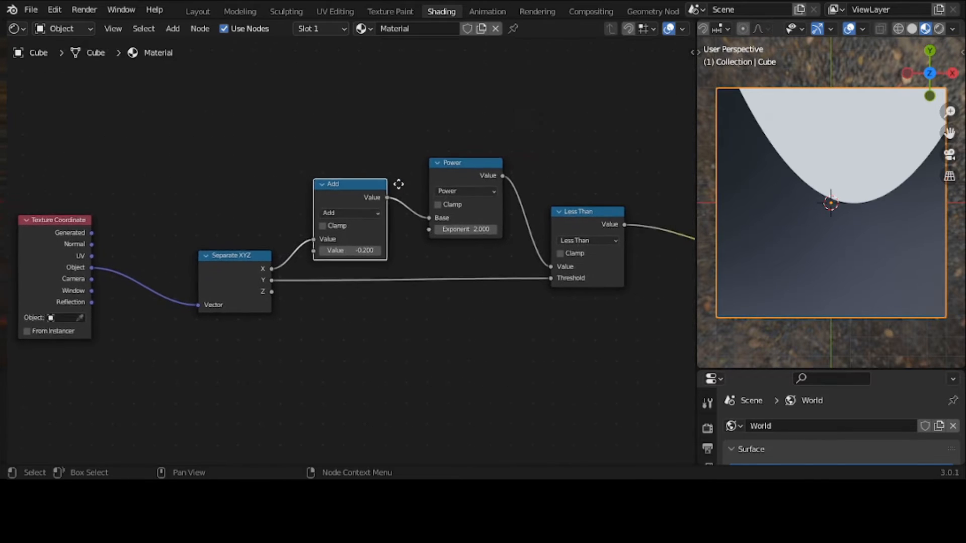
pyautogui.scroll(-1, 392, 186)
pyautogui.scroll(-2, 392, 187)
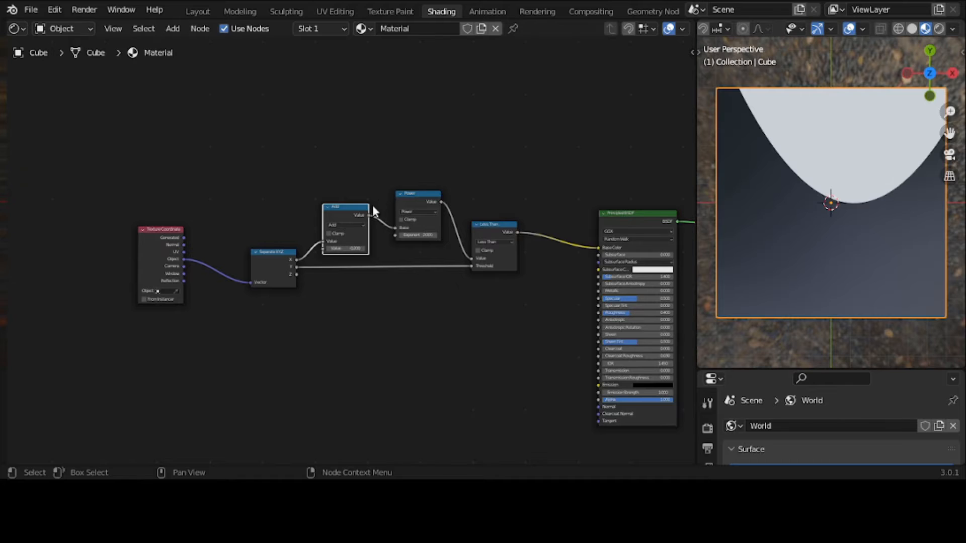
pyautogui.scroll(-1, 578, 239)
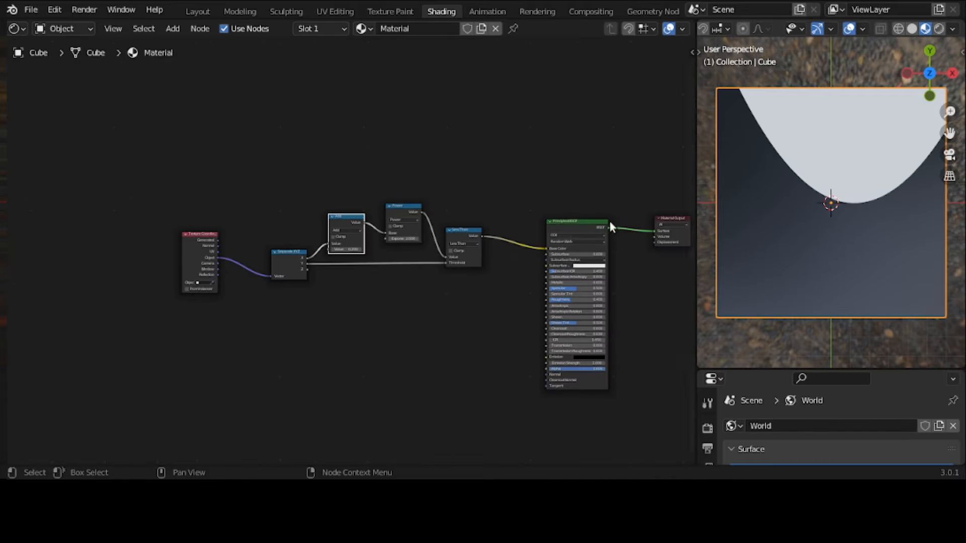
pyautogui.moveTo(575, 223); pyautogui.dragTo(564, 179)
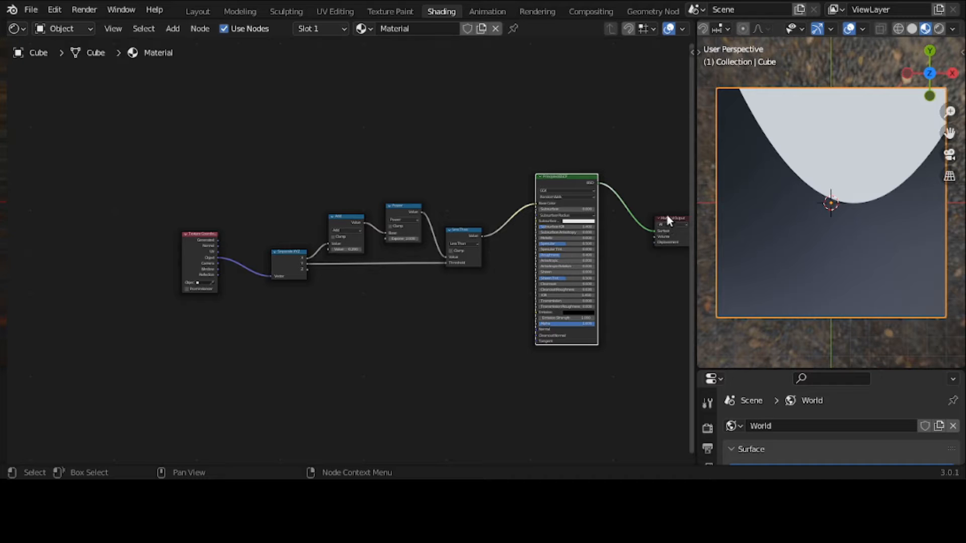
pyautogui.moveTo(667, 216); pyautogui.dragTo(637, 211)
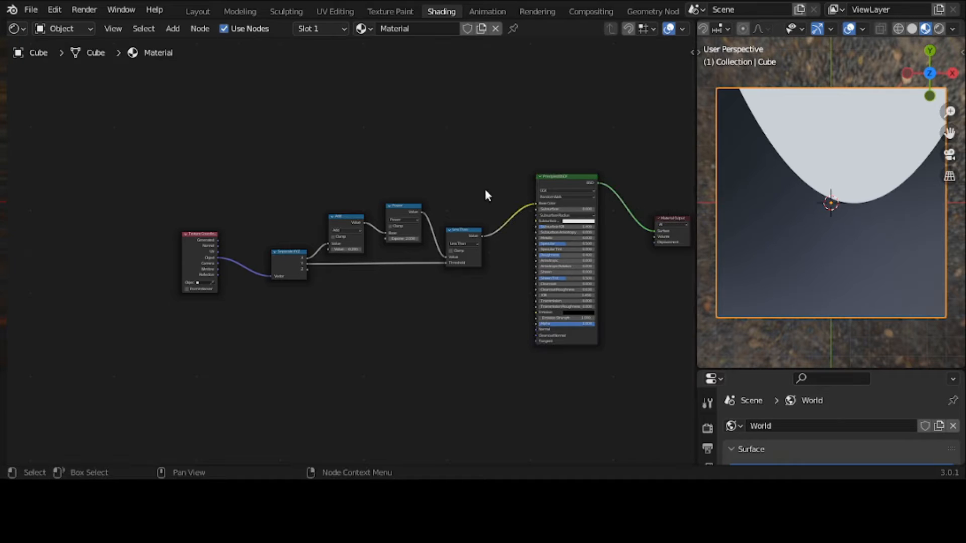
# Move the Texture Coordinate node farther away from the Separate XYZ node.
pyautogui.scroll(4, 486, 191)
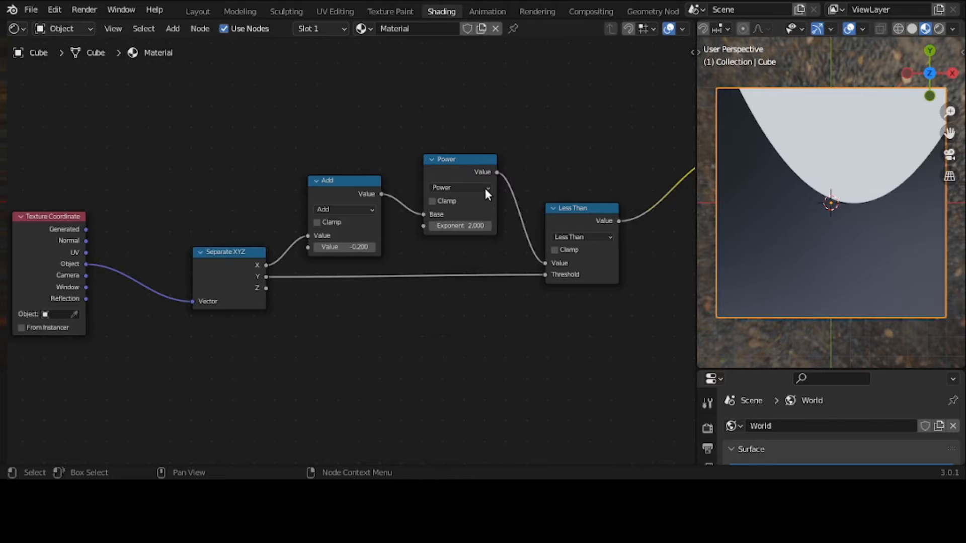
pyautogui.scroll(1, 484, 188)
pyautogui.moveTo(483, 191); pyautogui.dragTo(460, 217, button='middle')
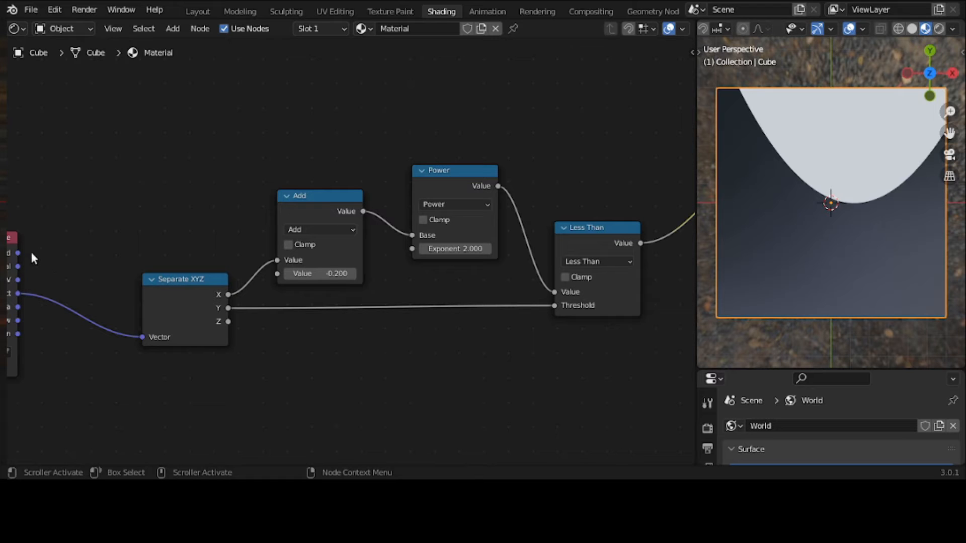
pyautogui.moveTo(2, 245)
pyautogui.mouseDown()
pyautogui.moveTo(95, 240)
pyautogui.moveTo(8, 243)
pyautogui.mouseUp()
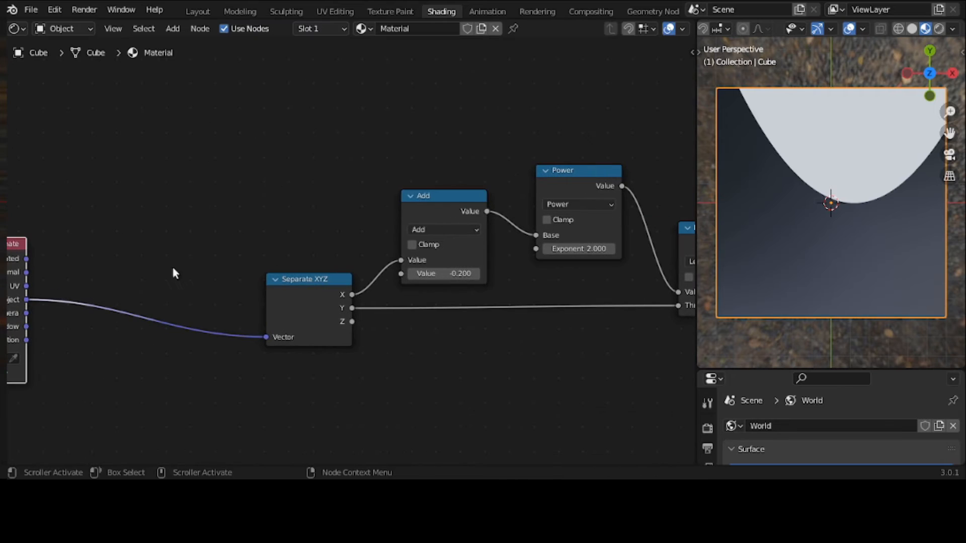
# Set the value of the Add node between Separate XYZ and Power to 0.1.
pyautogui.moveTo(283, 261); pyautogui.dragTo(93, 266, button='middle')
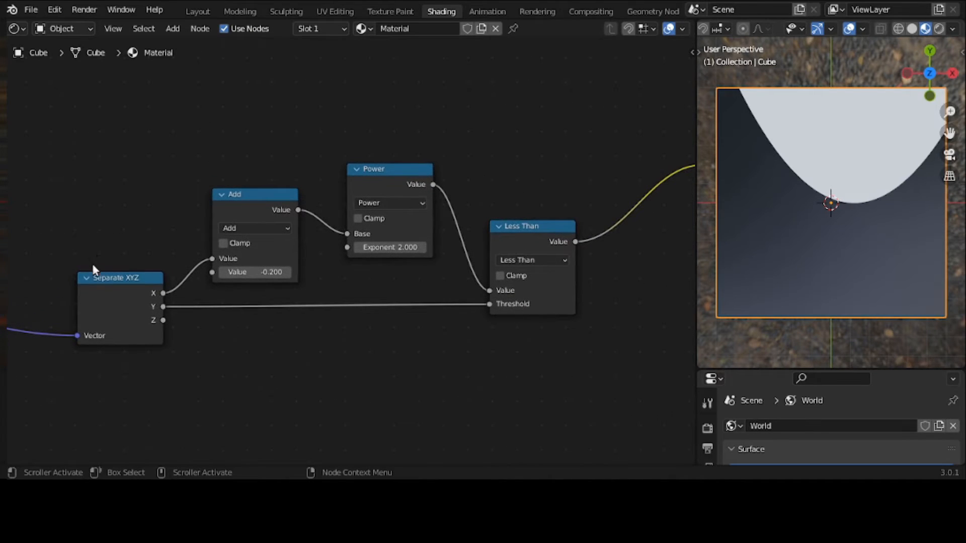
pyautogui.click(114, 283)
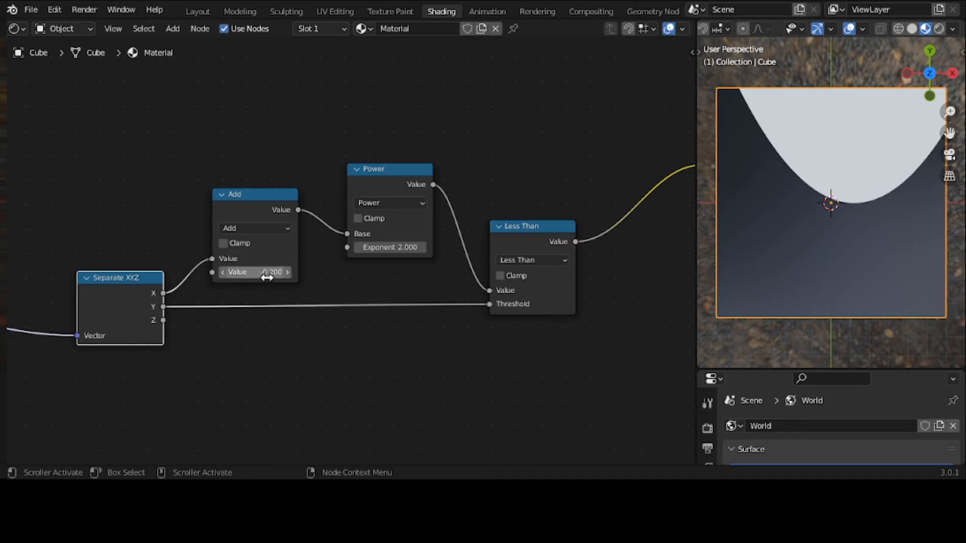
pyautogui.moveTo(255, 273)
pyautogui.mouseDown()
pyautogui.moveTo(142, 272)
pyautogui.moveTo(305, 272)
pyautogui.moveTo(244, 276)
pyautogui.moveTo(256, 277)
pyautogui.mouseUp()
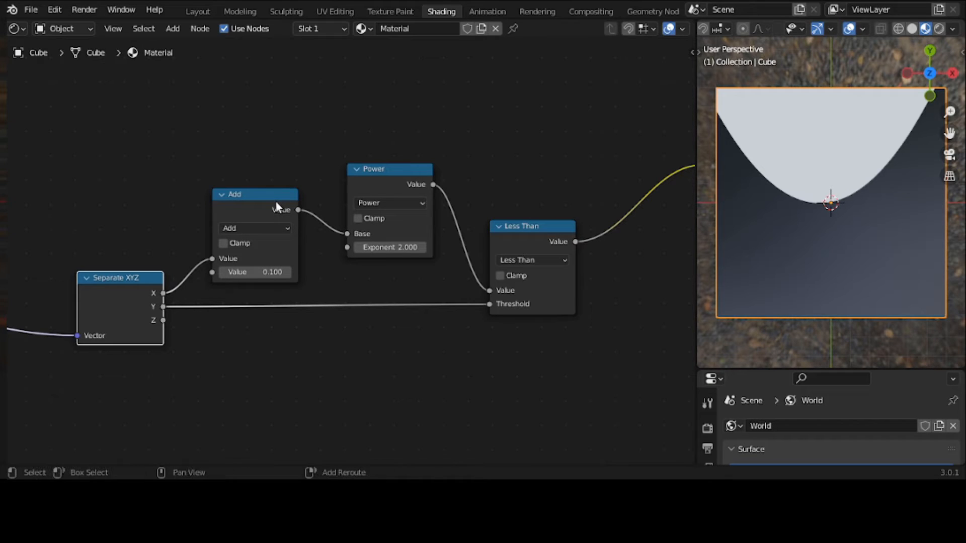
pyautogui.hotkey('shift', 'd')
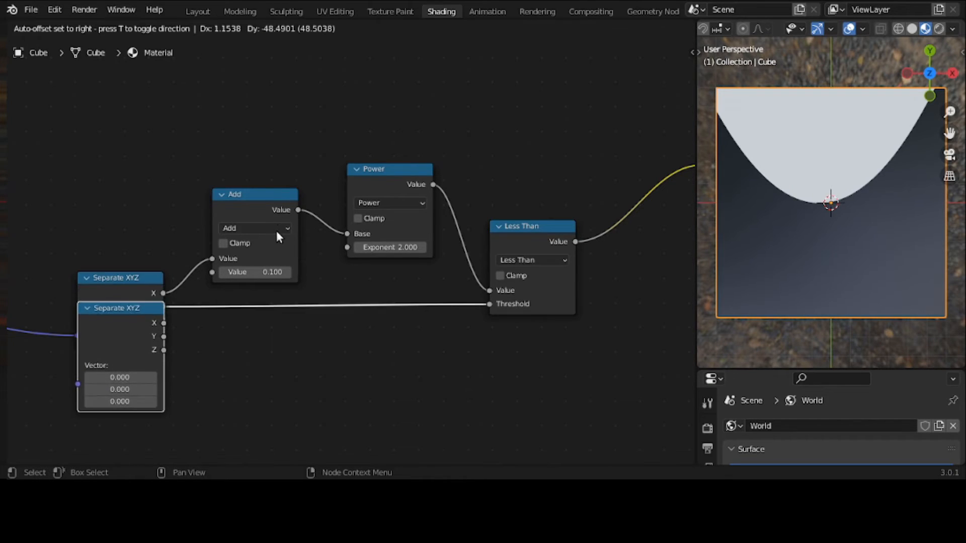
pyautogui.press('Escape')
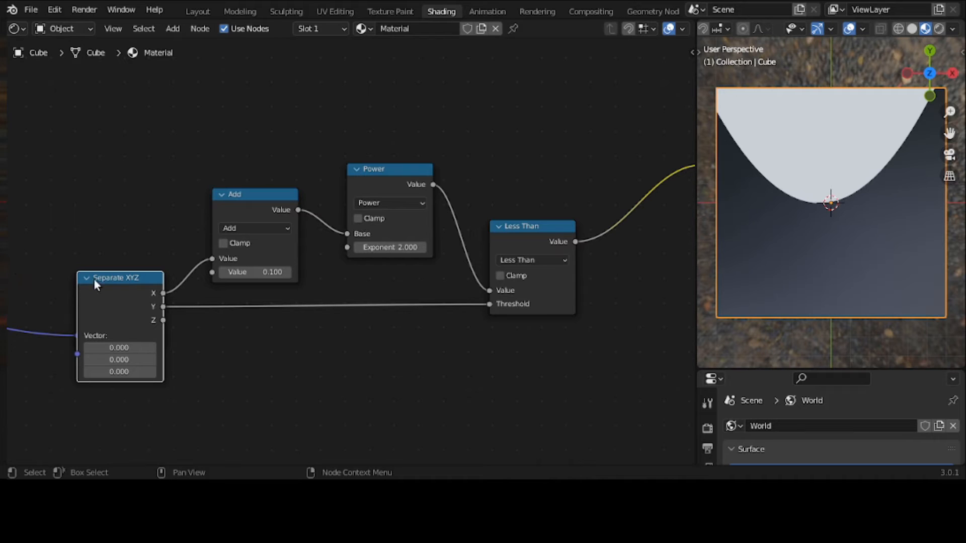
pyautogui.moveTo(93, 279); pyautogui.dragTo(244, 351)
pyautogui.press('x')
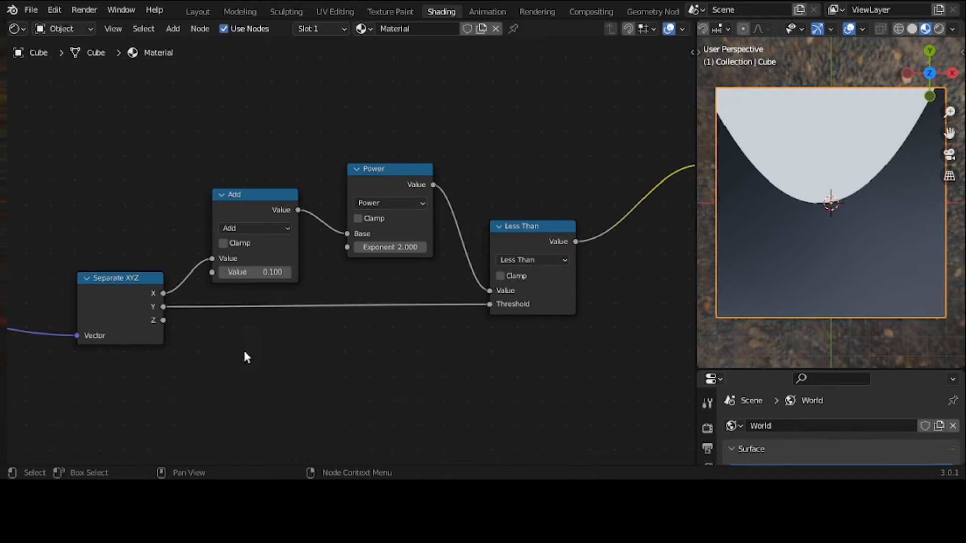
# Duplicate the Add node and insert the copy into the link between Separate XYZ's Y output and the Less Than threshold.
pyautogui.click(244, 194)
pyautogui.hotkey('shift', 'd')
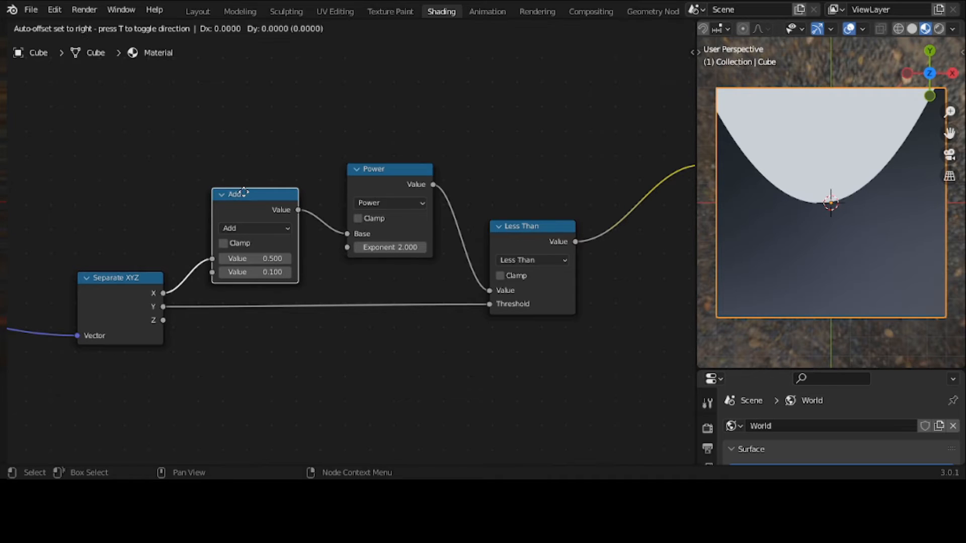
pyautogui.click(411, 296)
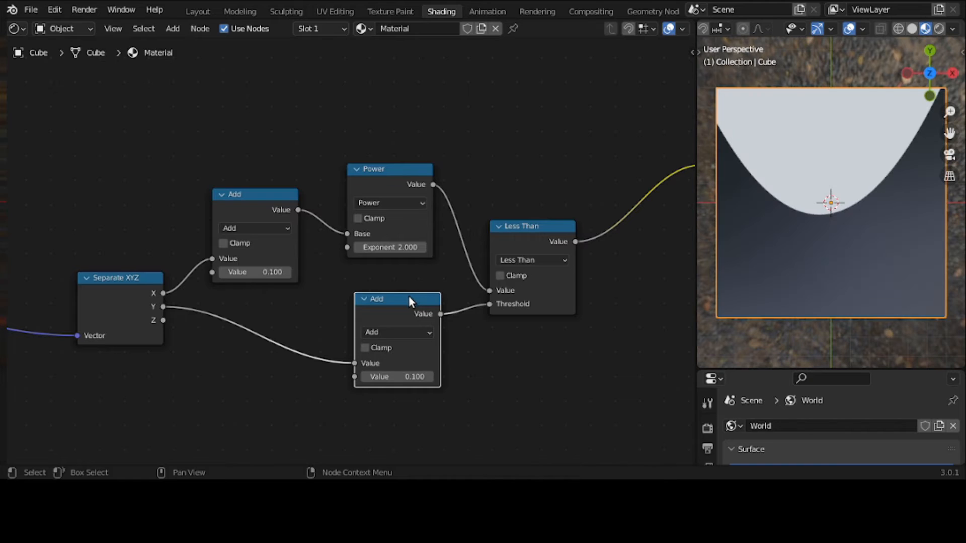
# Set the Add value on the X channel to -0.2 and the Add value on the Y channel to 1.2.
pyautogui.moveTo(398, 377)
pyautogui.keyDown('ctrl'); pyautogui.mouseDown()
pyautogui.moveTo(352, 376)
pyautogui.moveTo(433, 376)
pyautogui.moveTo(398, 377)
pyautogui.mouseUp(); pyautogui.keyUp('ctrl')
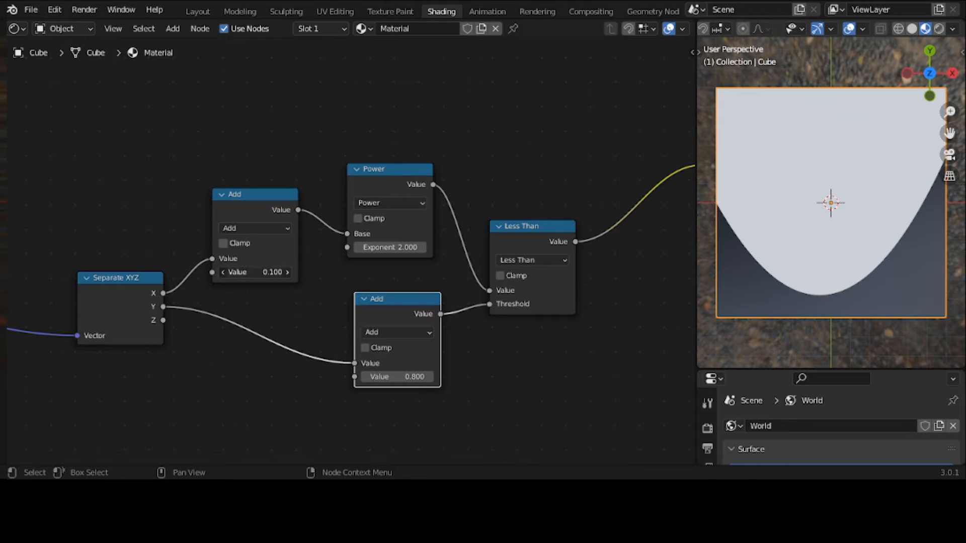
pyautogui.moveTo(254, 272)
pyautogui.keyDown('ctrl'); pyautogui.mouseDown()
pyautogui.moveTo(270, 272)
pyautogui.moveTo(250, 272)
pyautogui.mouseUp(); pyautogui.keyUp('ctrl')
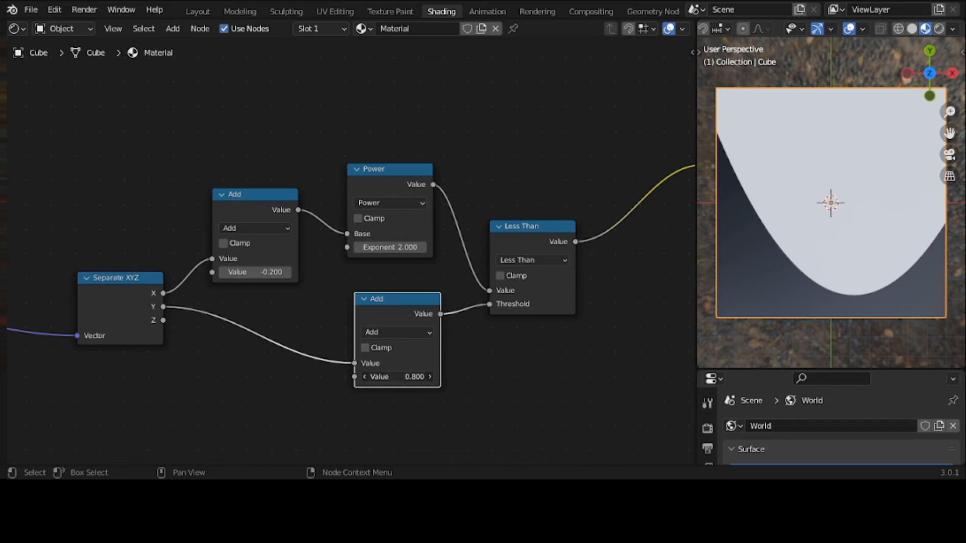
pyautogui.moveTo(397, 376)
pyautogui.keyDown('ctrl'); pyautogui.mouseDown()
pyautogui.moveTo(410, 376)
pyautogui.moveTo(384, 377)
pyautogui.moveTo(402, 370)
pyautogui.mouseUp(); pyautogui.keyUp('ctrl')
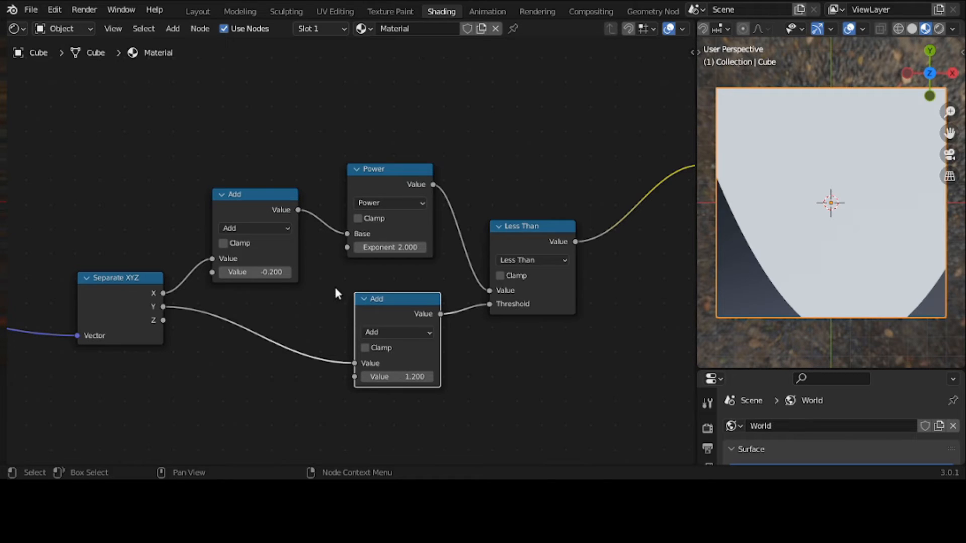
# Delete the Add node on the Y channel and connect Separate XYZ's Y output directly to the Less Than threshold.
pyautogui.scroll(-3, 172, 213)
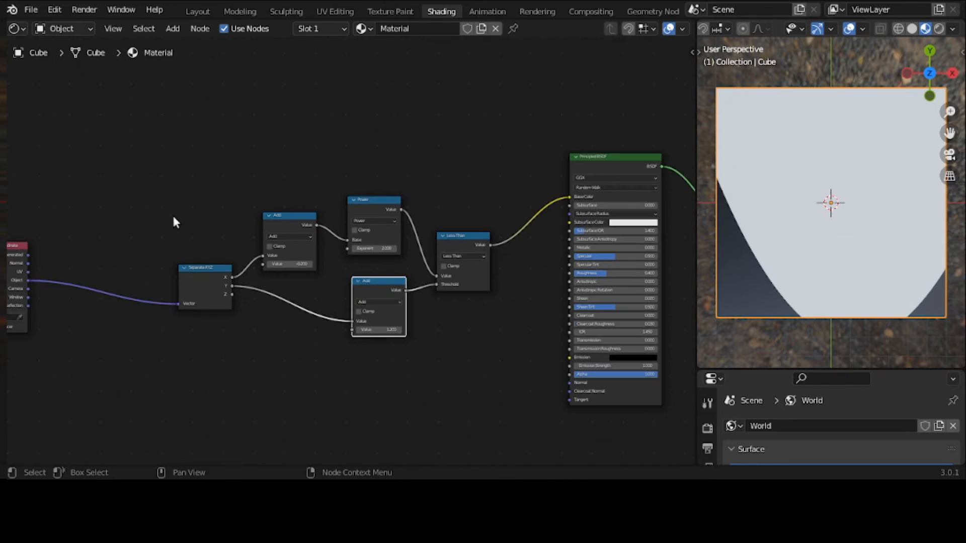
pyautogui.scroll(3, 172, 213)
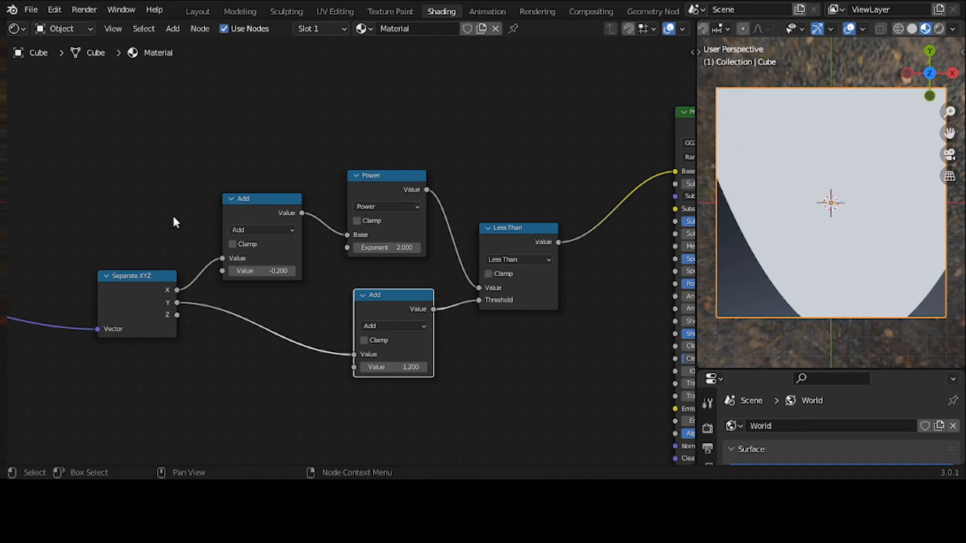
pyautogui.scroll(-3, 173, 218)
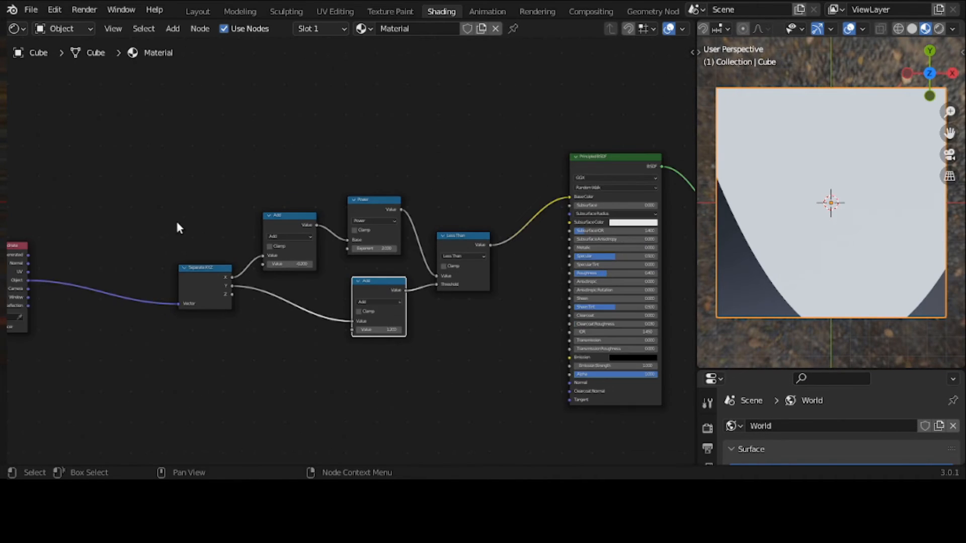
pyautogui.scroll(-1, 176, 220)
pyautogui.scroll(4, 176, 218)
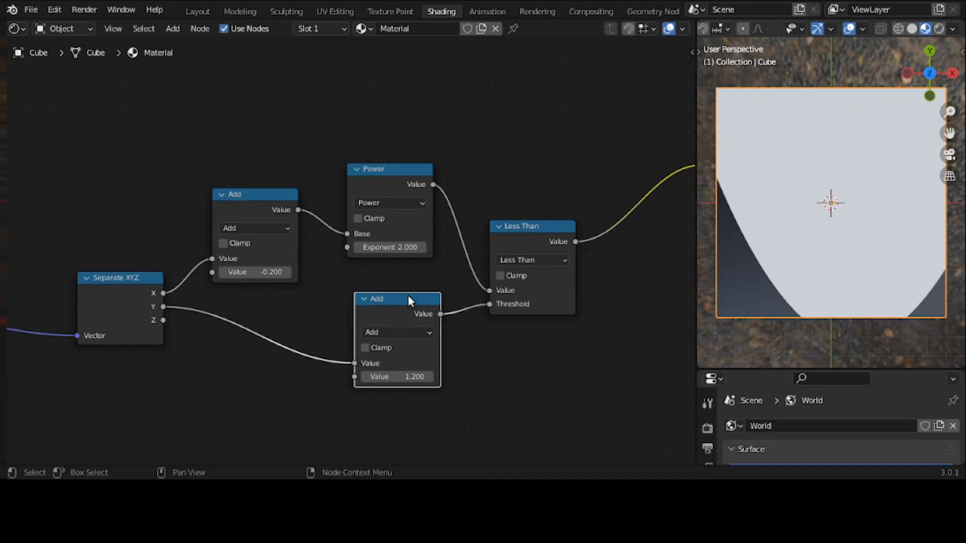
pyautogui.press('x')
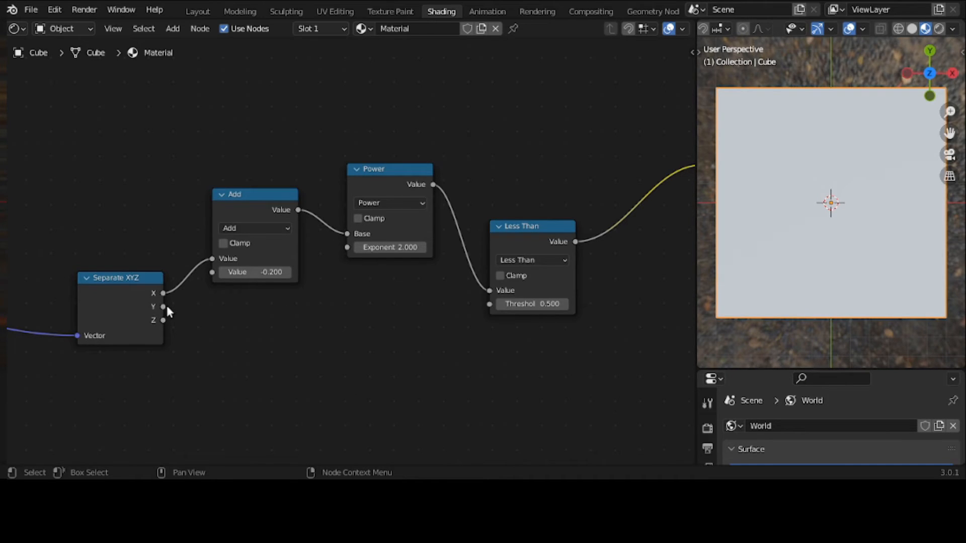
pyautogui.moveTo(163, 307); pyautogui.dragTo(490, 304)
# Delete the Add node on the X channel and connect Separate XYZ's X output directly to the Power node's Base.
pyautogui.click(266, 195)
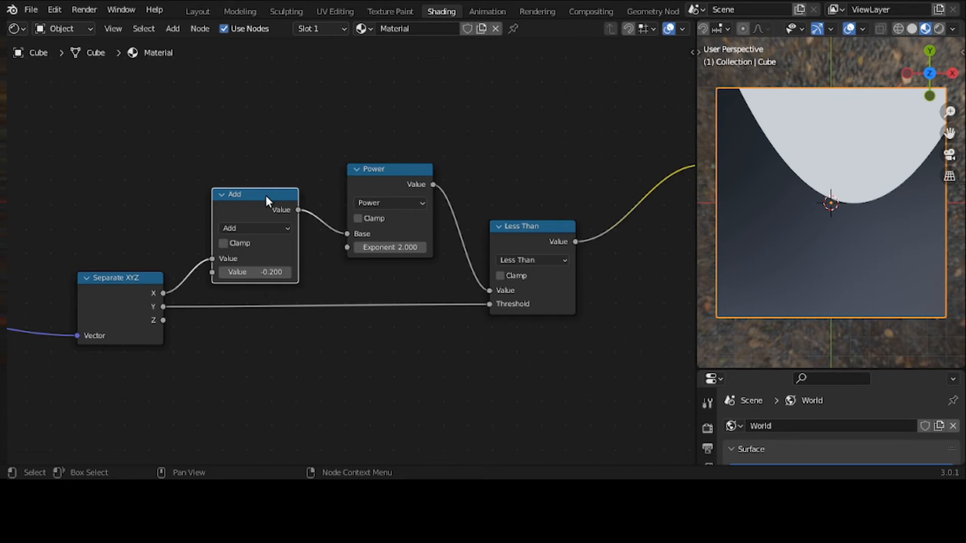
pyautogui.press('x')
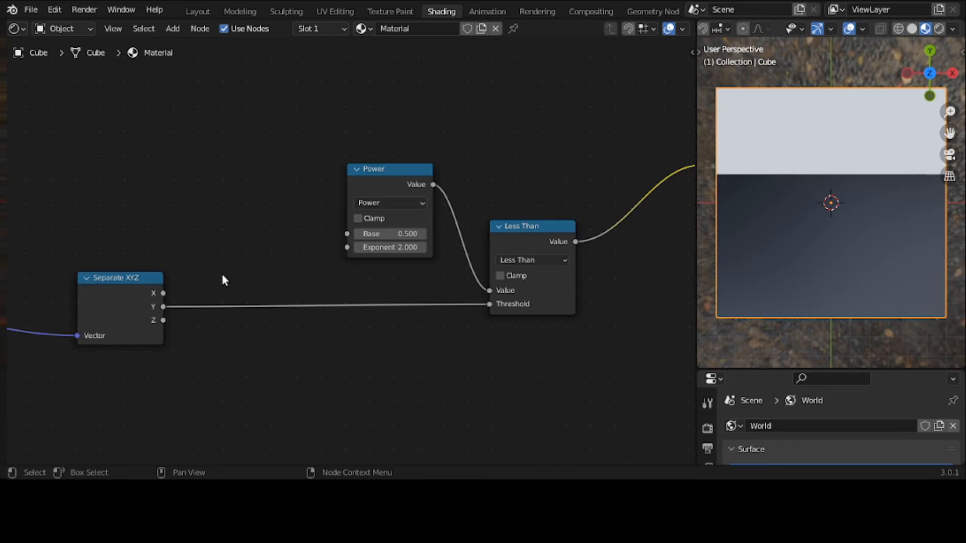
pyautogui.moveTo(158, 291); pyautogui.dragTo(346, 234)
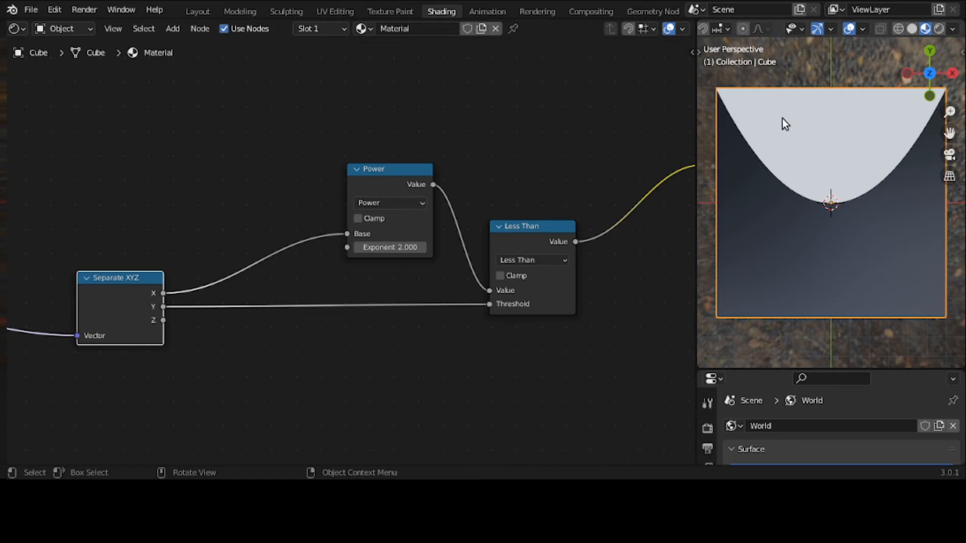
# Add a Mapping node and insert it into the link between Texture Coordinate's Object output and Separate XYZ's Vector input.
pyautogui.moveTo(209, 174); pyautogui.dragTo(358, 170, button='middle')
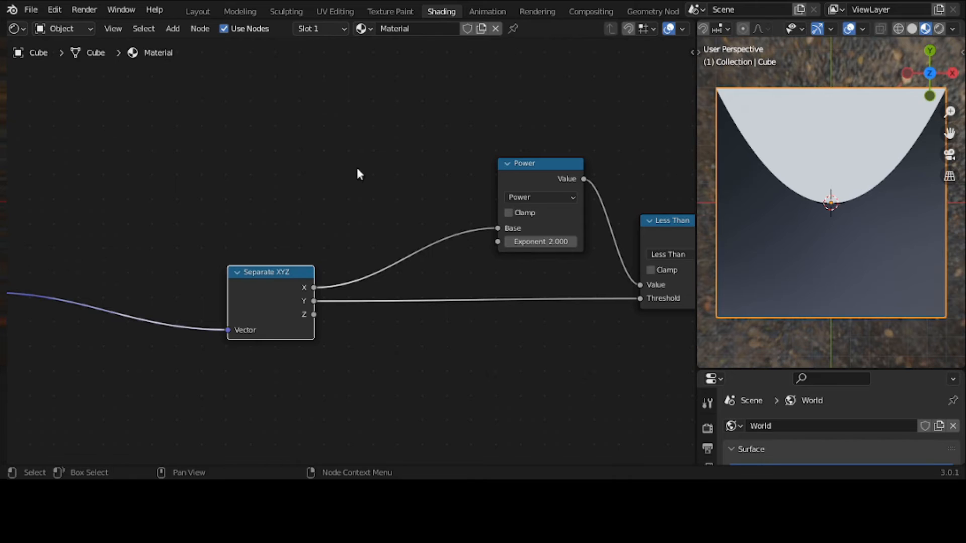
pyautogui.moveTo(223, 214); pyautogui.dragTo(257, 214, button='middle')
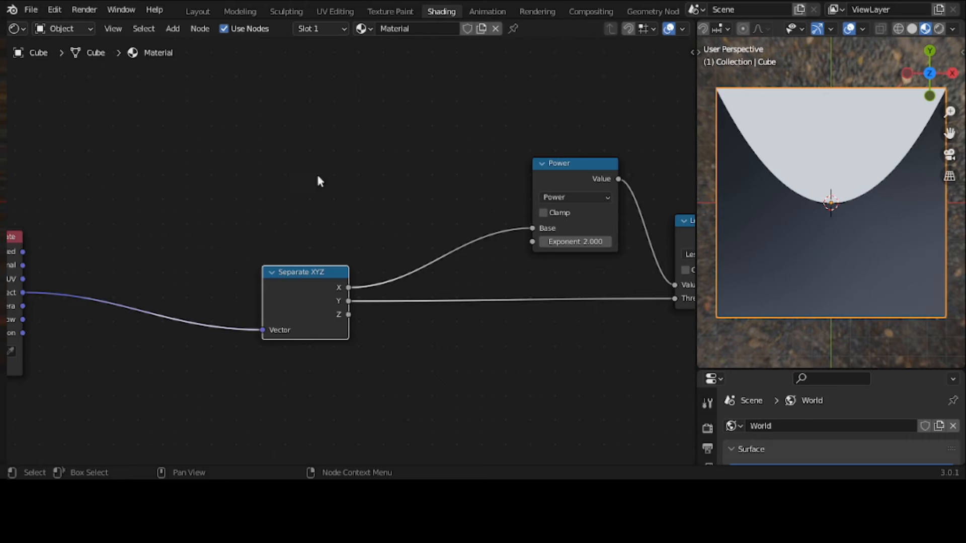
pyautogui.click(183, 30)
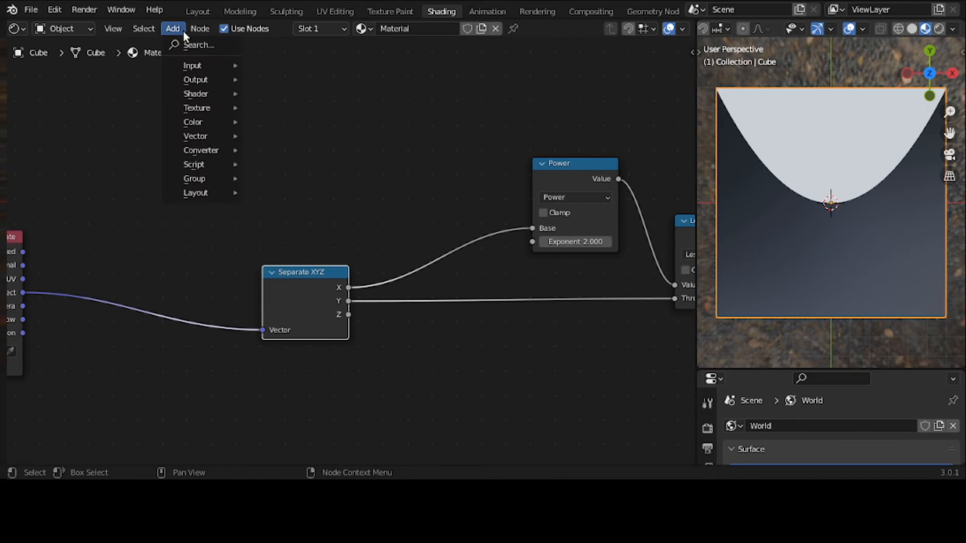
pyautogui.moveTo(190, 70)
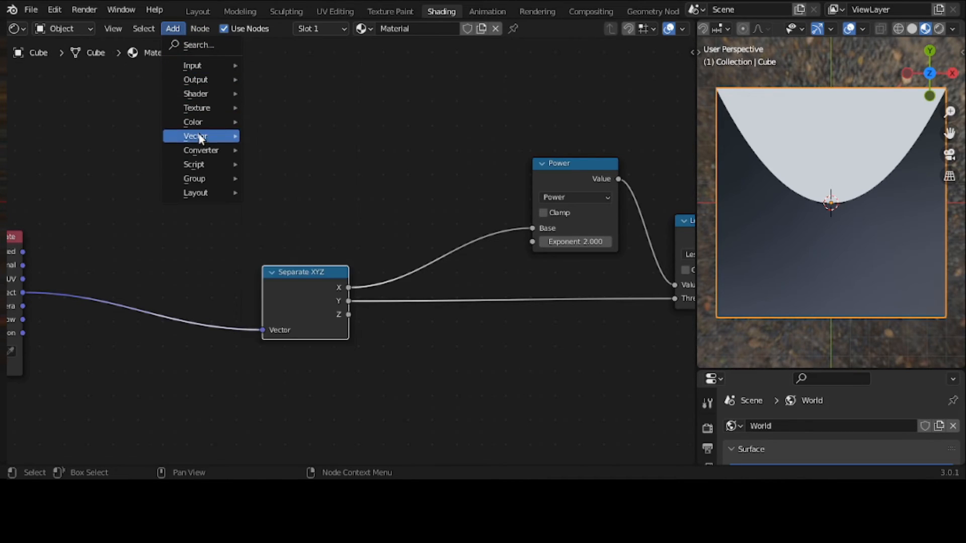
pyautogui.moveTo(199, 138)
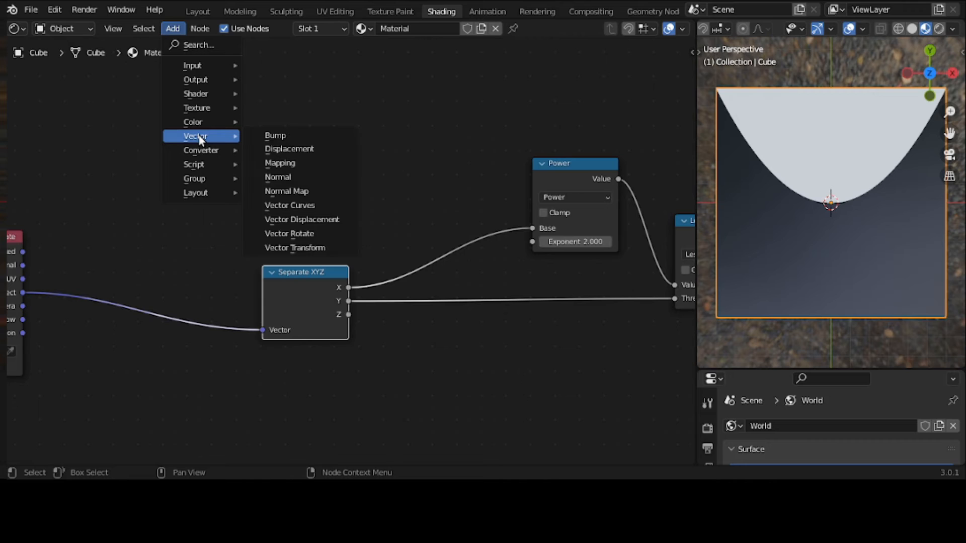
pyautogui.click(296, 158)
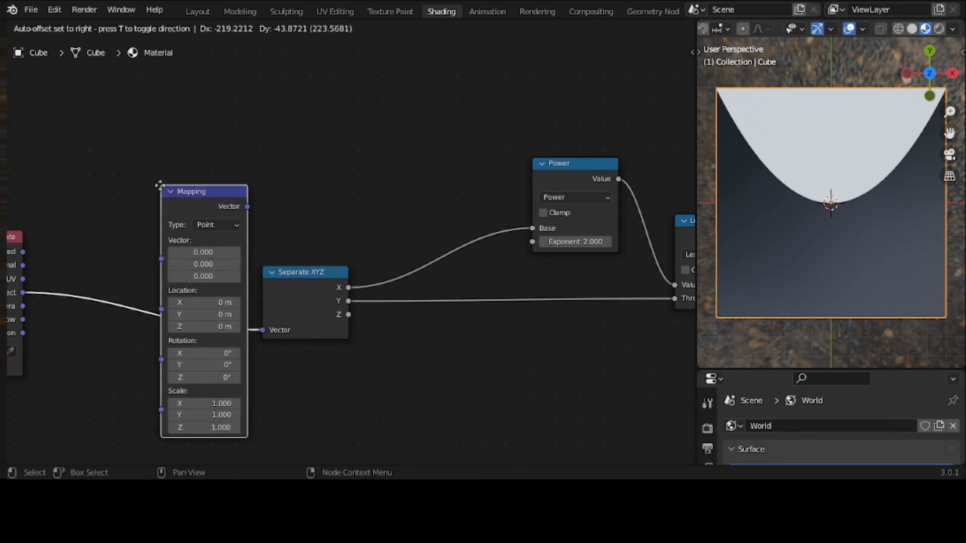
pyautogui.click(138, 185)
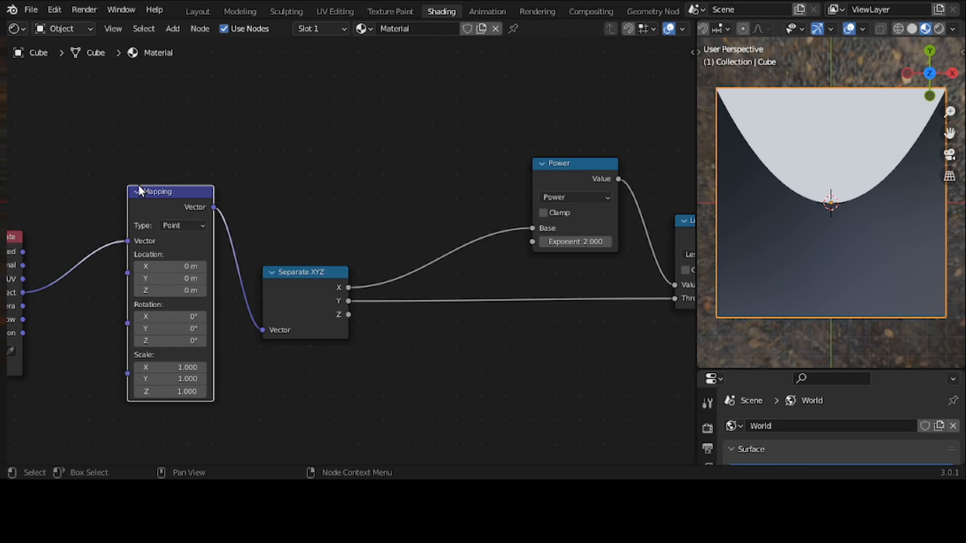
# Set the Mapping node's Location to X 0.1 m, Y 0.3 m and Z 0 m.
pyautogui.moveTo(170, 266)
pyautogui.mouseDown()
pyautogui.moveTo(226, 267)
pyautogui.moveTo(136, 267)
pyautogui.moveTo(171, 267)
pyautogui.mouseUp()
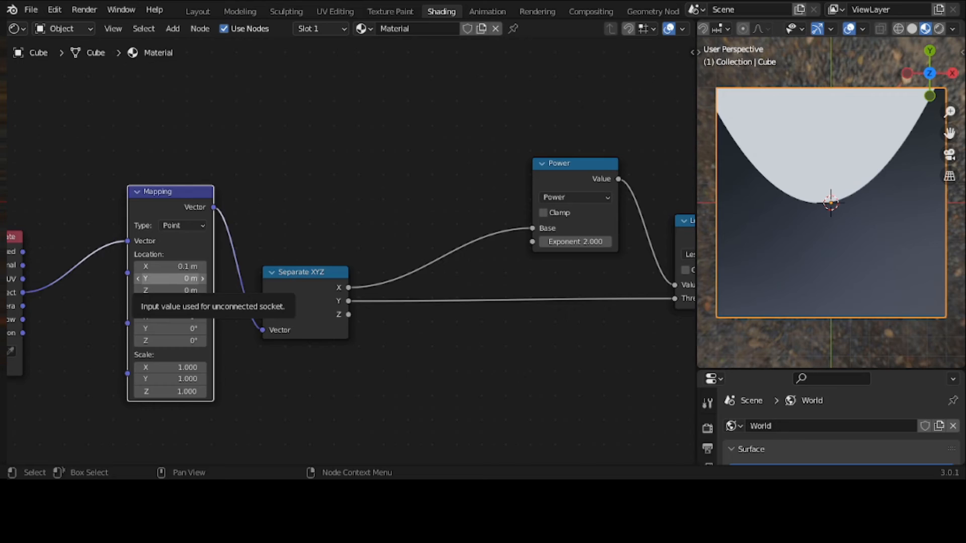
pyautogui.moveTo(152, 277)
pyautogui.mouseDown()
pyautogui.moveTo(176, 278)
pyautogui.moveTo(162, 290)
pyautogui.moveTo(174, 290)
pyautogui.moveTo(138, 291)
pyautogui.mouseUp()
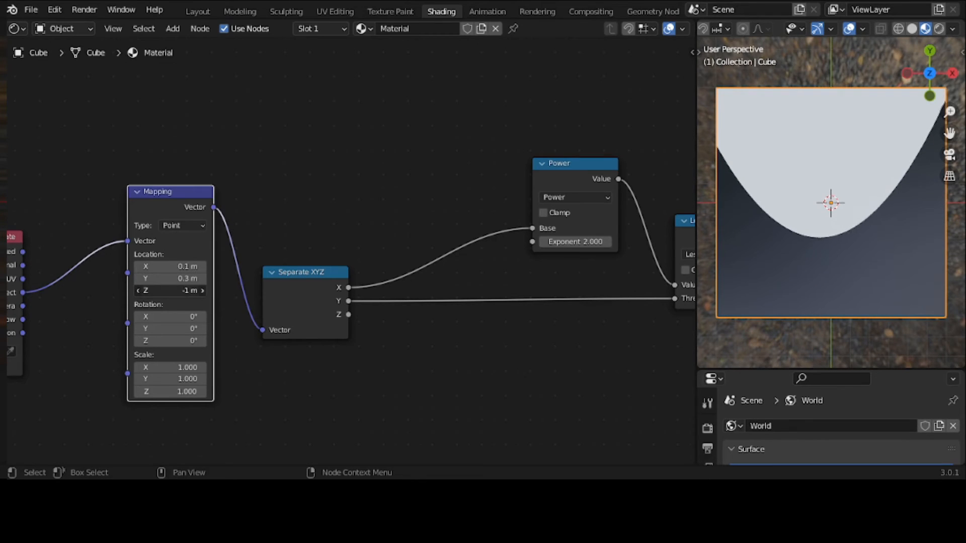
pyautogui.click(185, 288)
pyautogui.write('0')
pyautogui.press('Return')
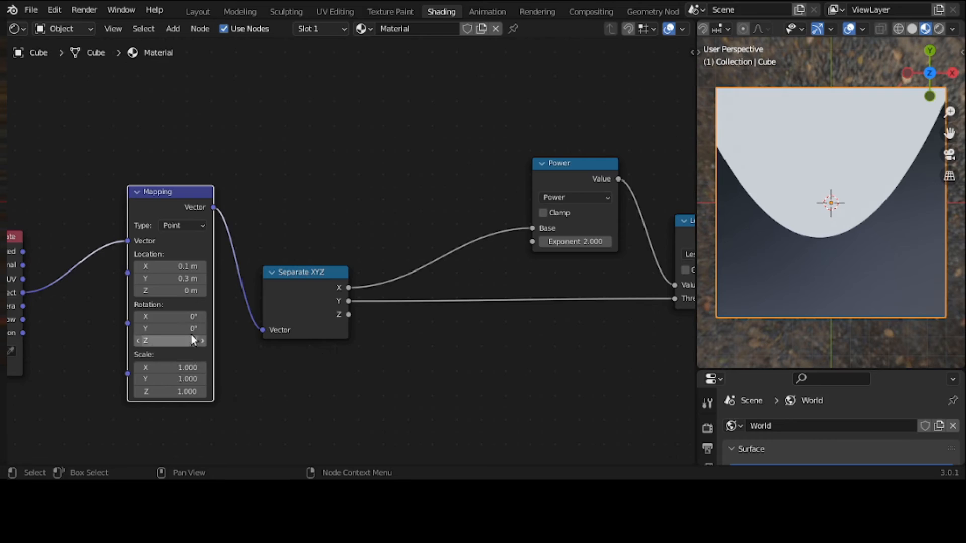
# Set the Mapping node's Rotation to about X -8°, Y -4.9° and Z -11.8°.
pyautogui.moveTo(191, 318); pyautogui.dragTo(277, 341)
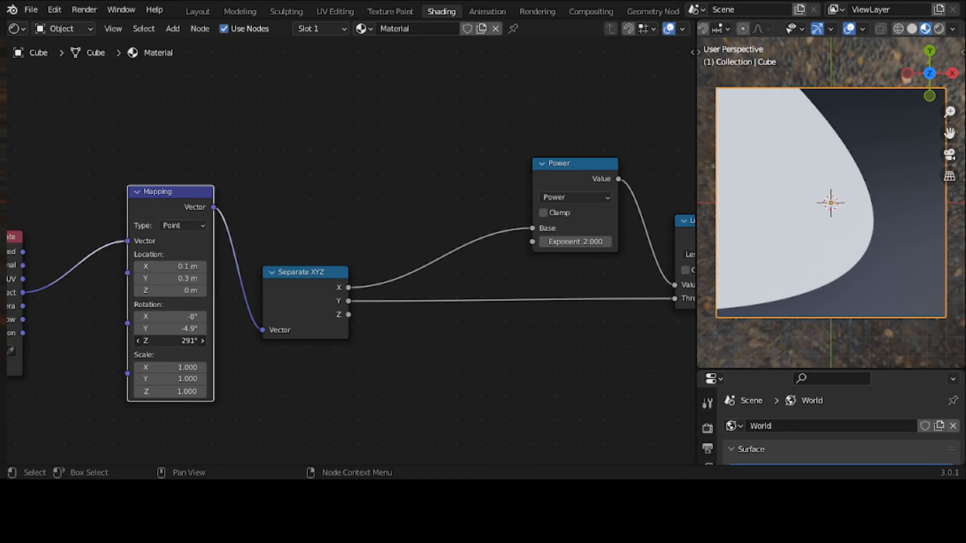
pyautogui.moveTo(277, 341); pyautogui.dragTo(123, 341)
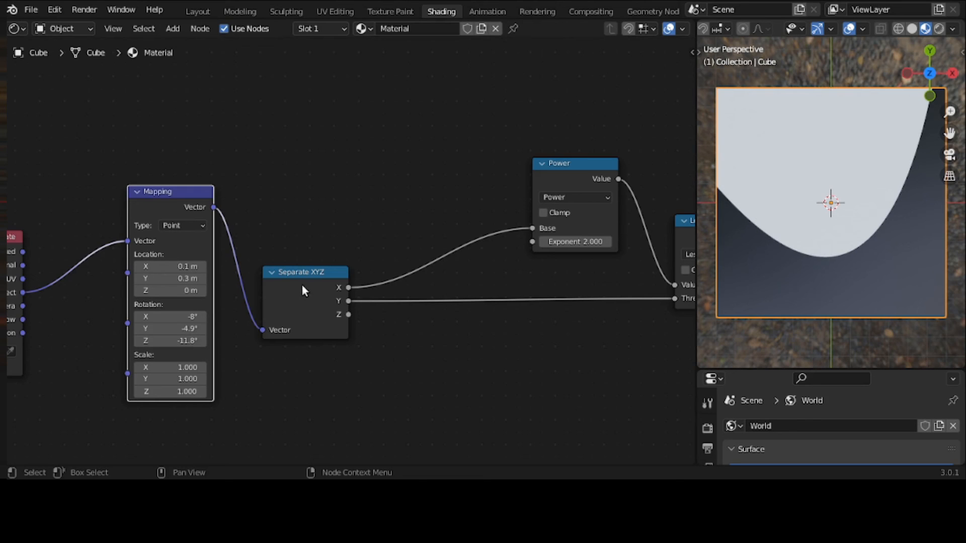